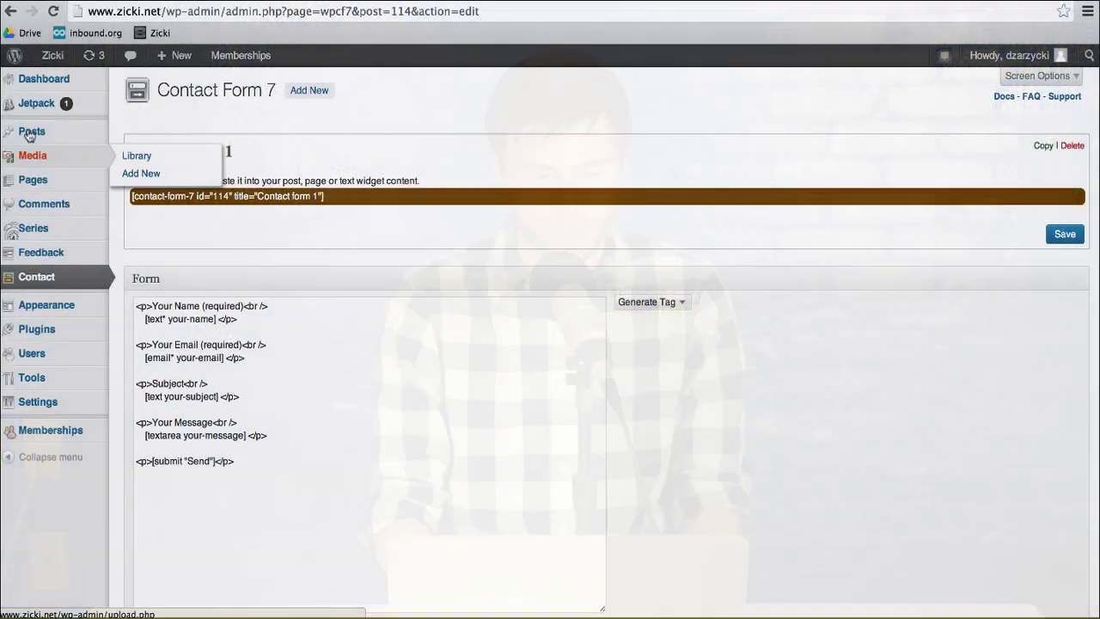
Step: Review the form template, mail settings and response messages of Contact form 1
mouse_move(50, 110)
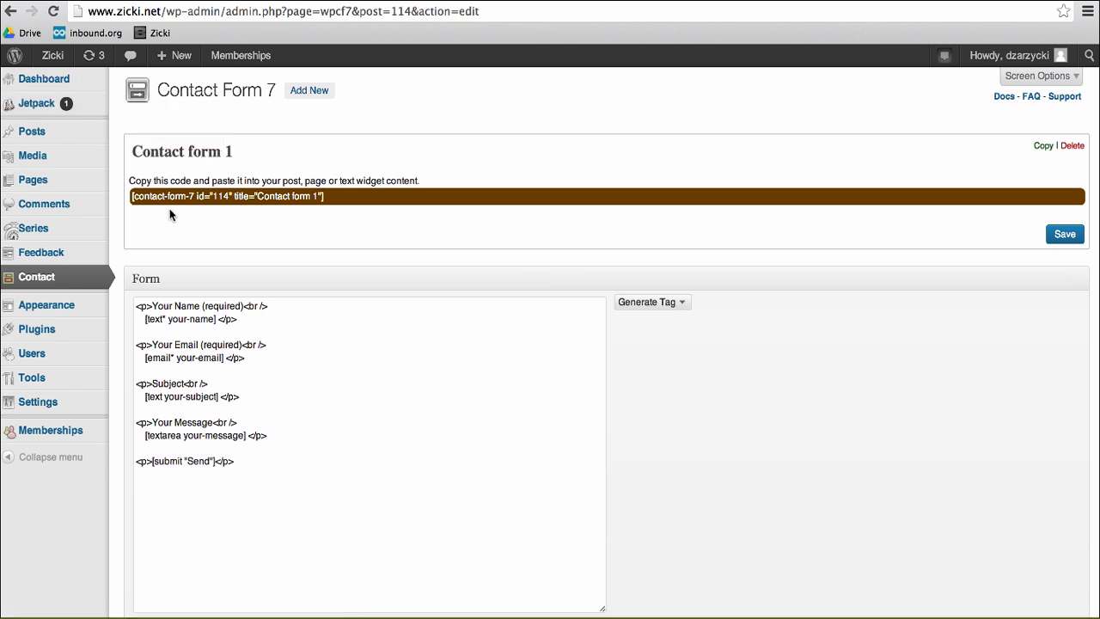
mouse_move(101, 174)
scroll(229, 391, "down", 10)
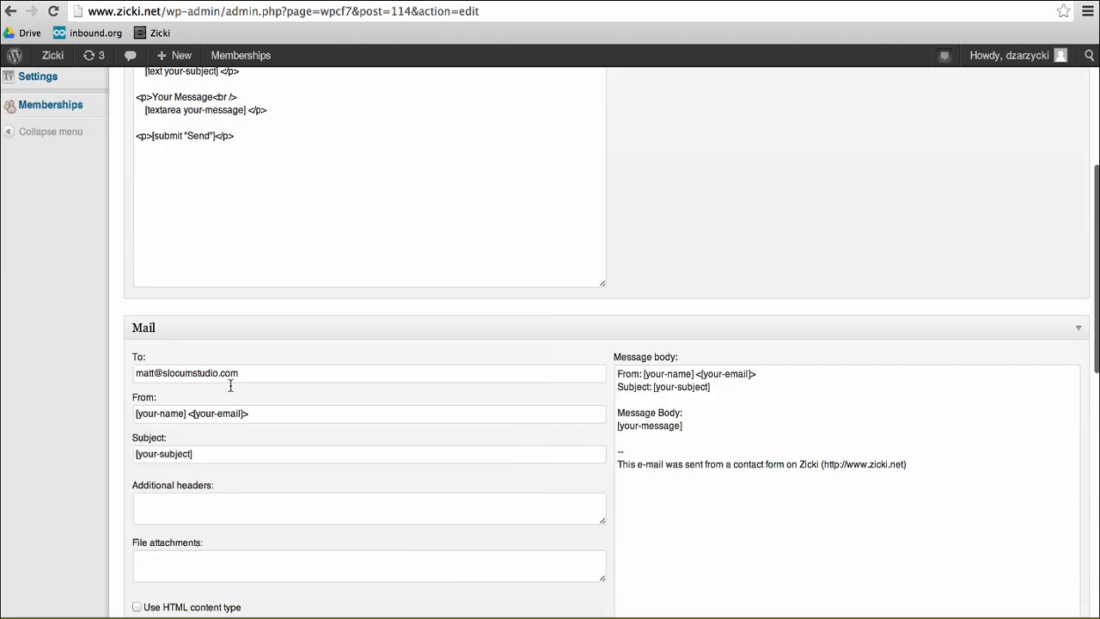
scroll(229, 384, "down", 3)
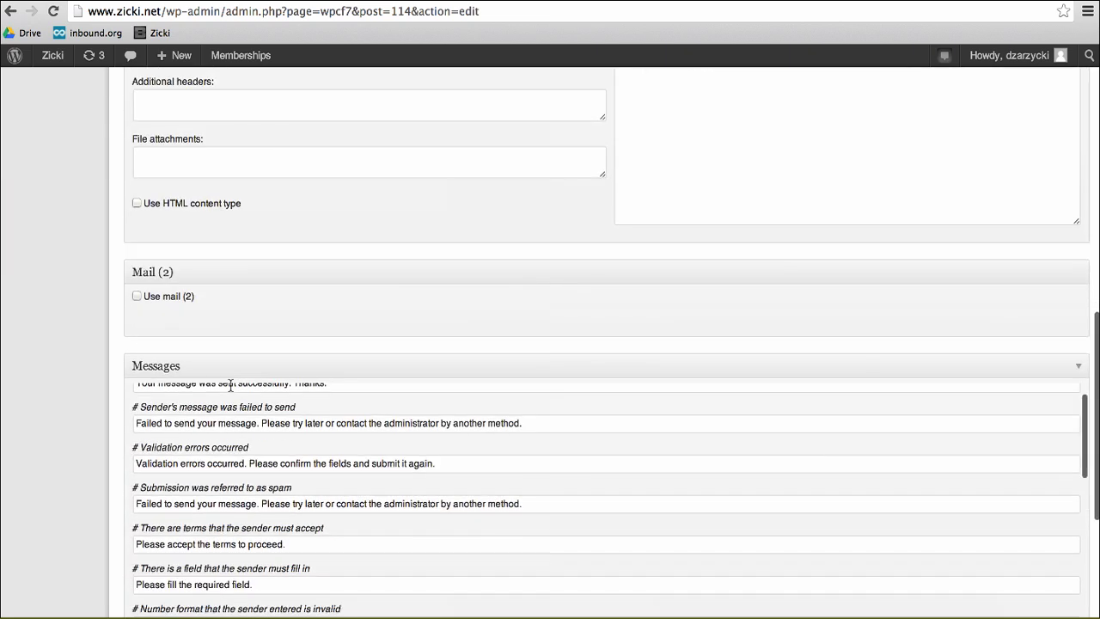
scroll(230, 384, "up", 5)
scroll(229, 384, "up", 10)
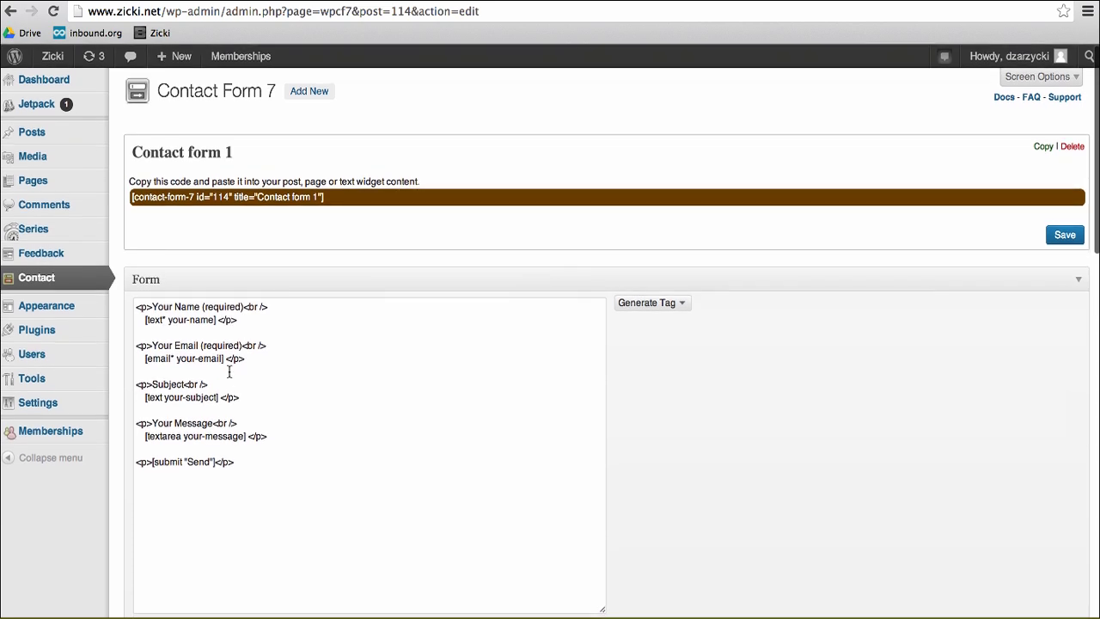
Step: Go to the list of all posts and start a new post
mouse_move(41, 134)
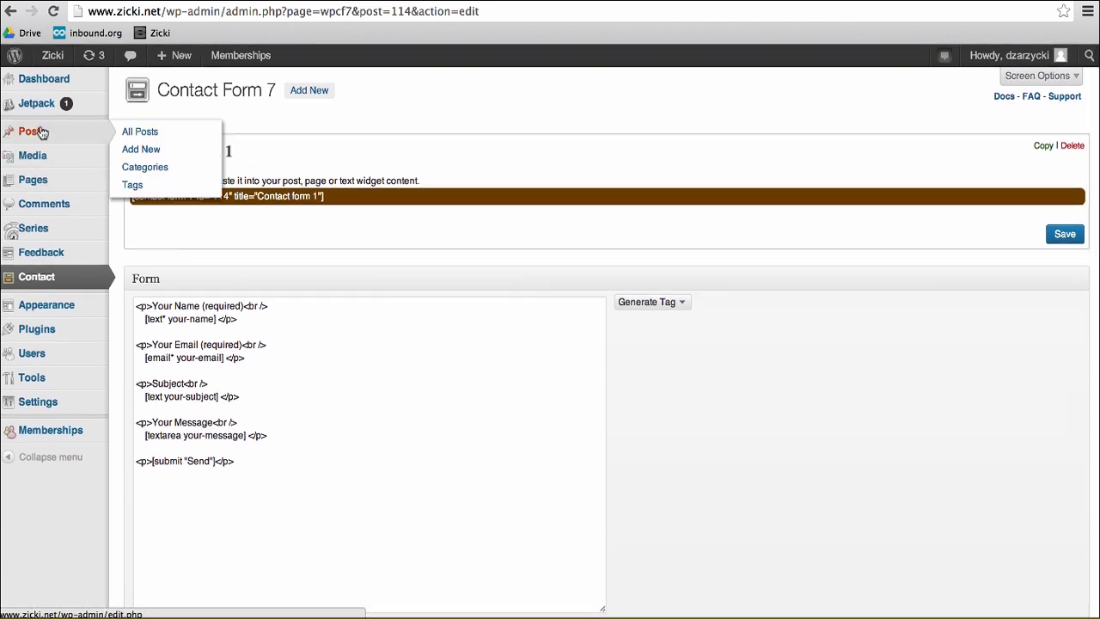
left_click(115, 129)
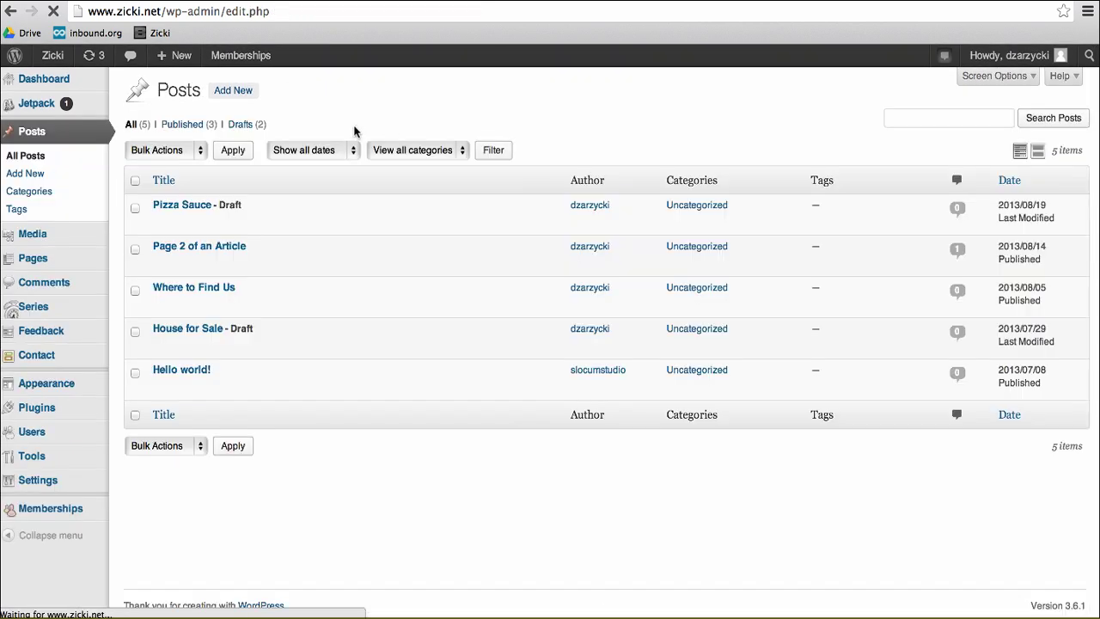
left_click(244, 91)
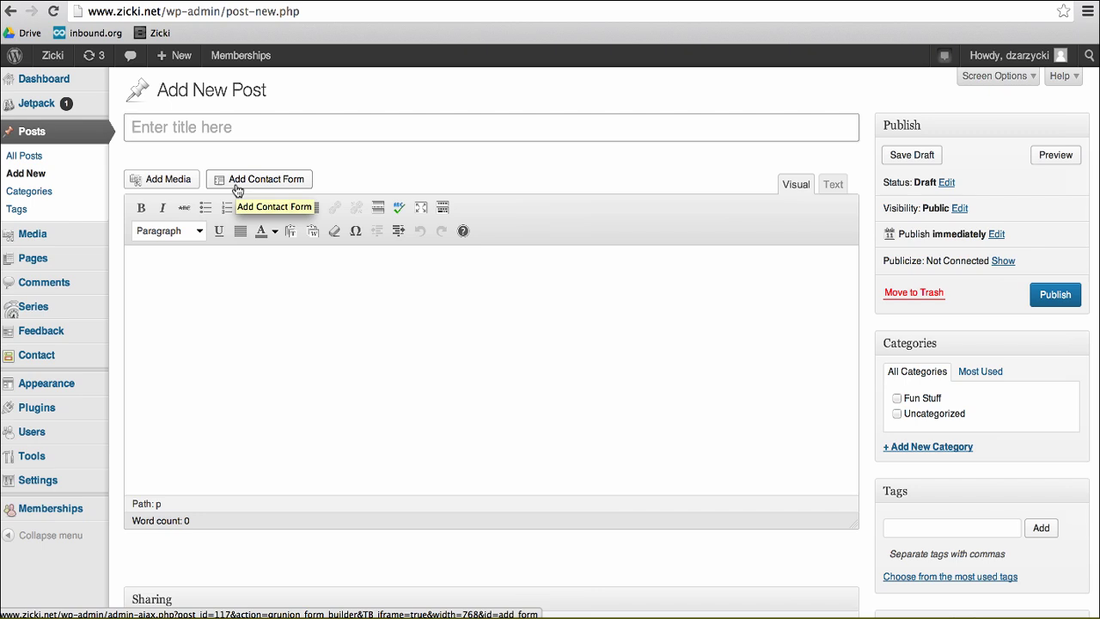
left_click(210, 271)
type("Contact Us")
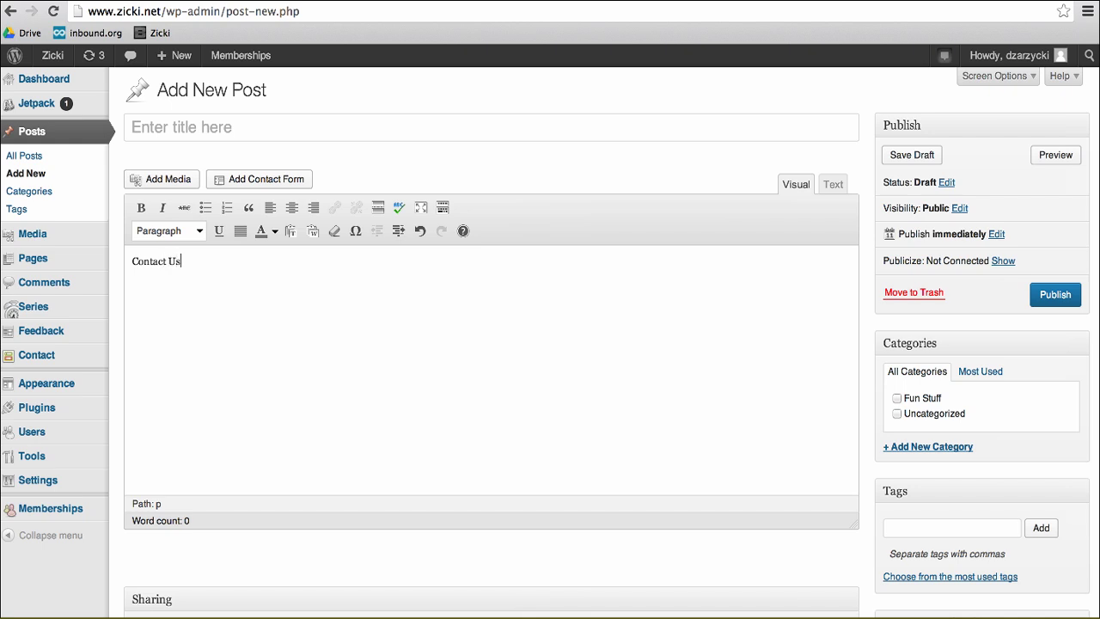
key("BackSpace")
type("s")
key("Return")
key("BackSpace")
key("BackSpace")
key("BackSpace")
key("BackSpace")
key("BackSpace")
key("BackSpace")
key("BackSpace")
key("BackSpace")
key("BackSpace")
key("BackSpace")
key("BackSpace")
Step: Title the new post "Contact Us"
left_click(150, 125)
type("Contact")
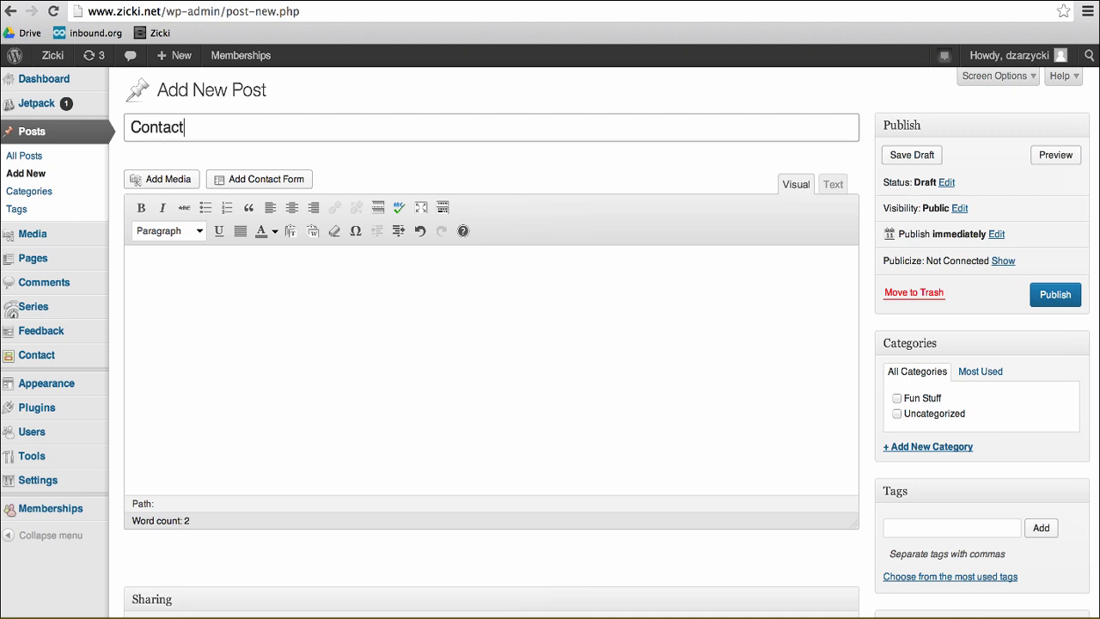
type(" Us")
left_click(252, 292)
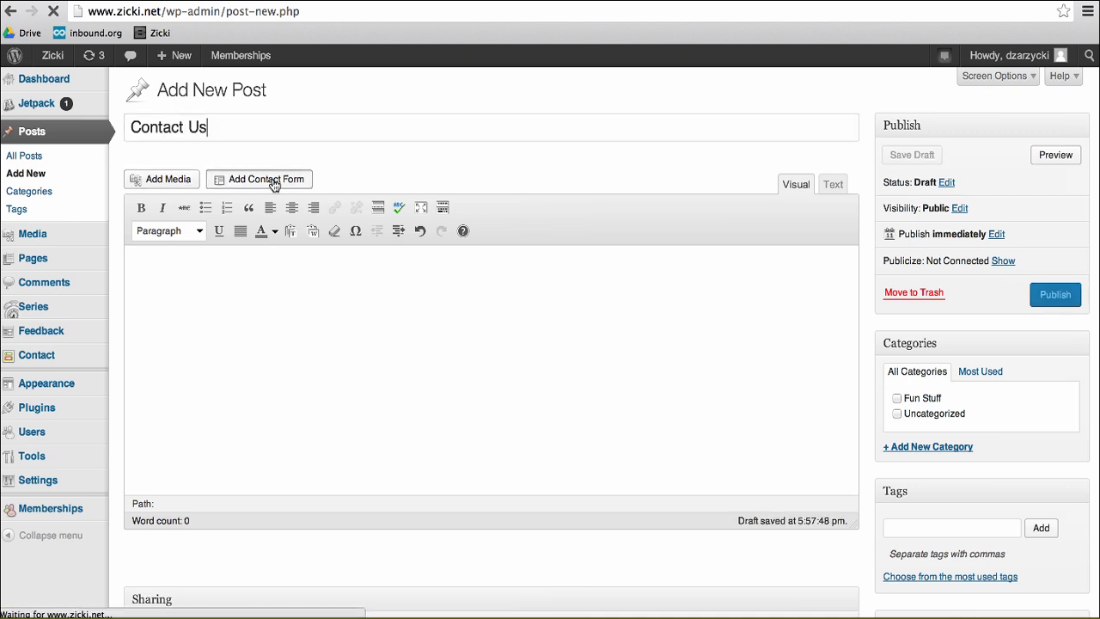
Step: Open the contact form builder for the post, move the Comment field above Website, and remove the Website field
left_click(273, 184)
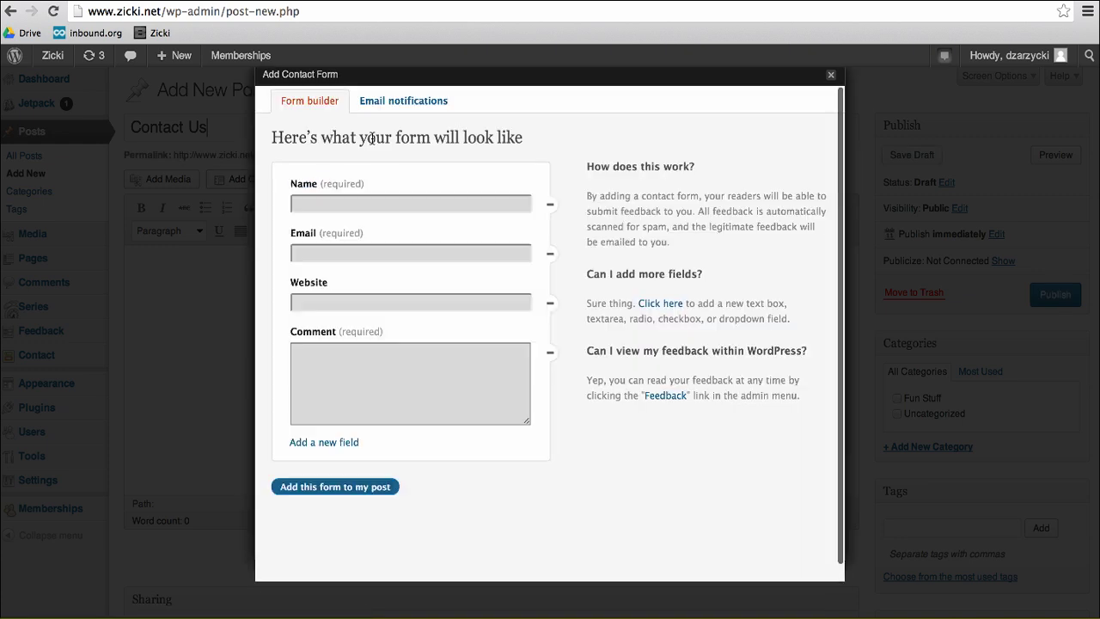
left_click(336, 195)
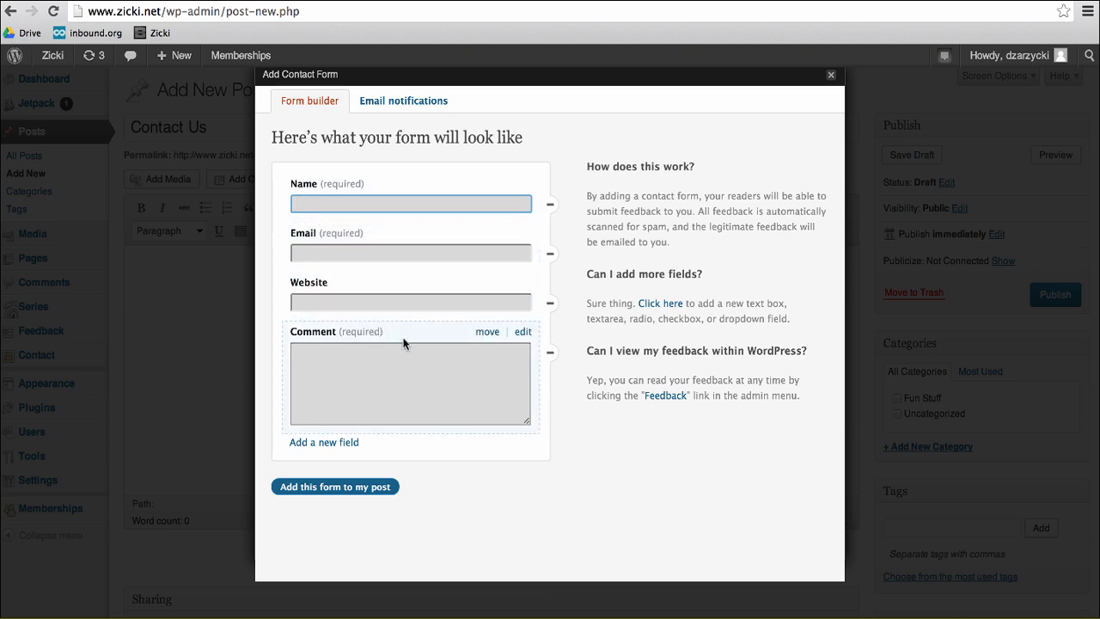
left_click_drag(477, 317, 472, 256)
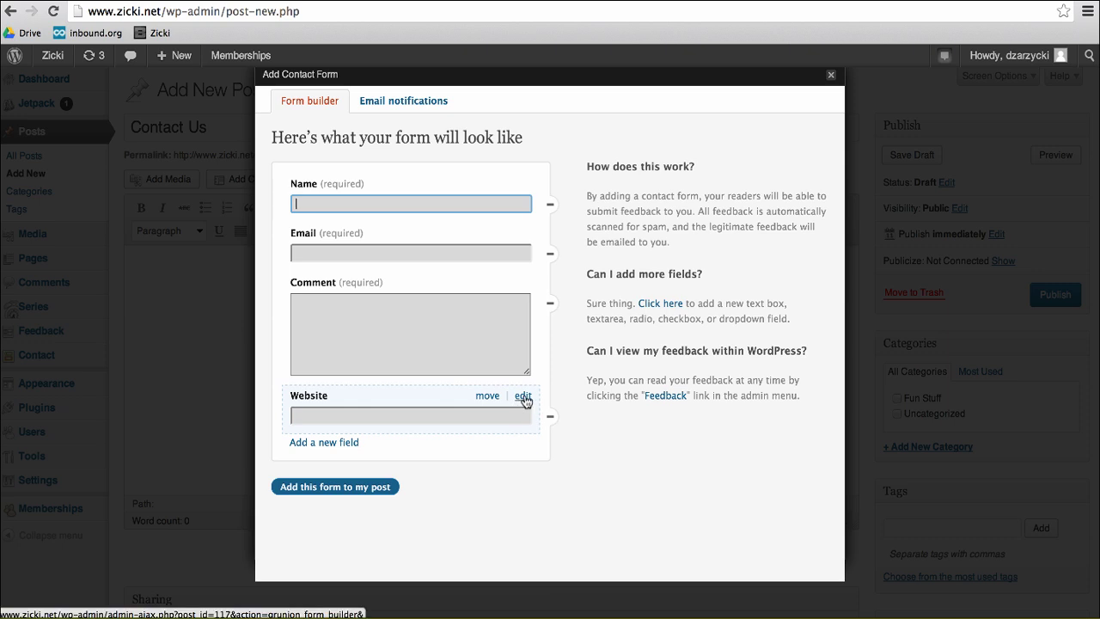
left_click(549, 416)
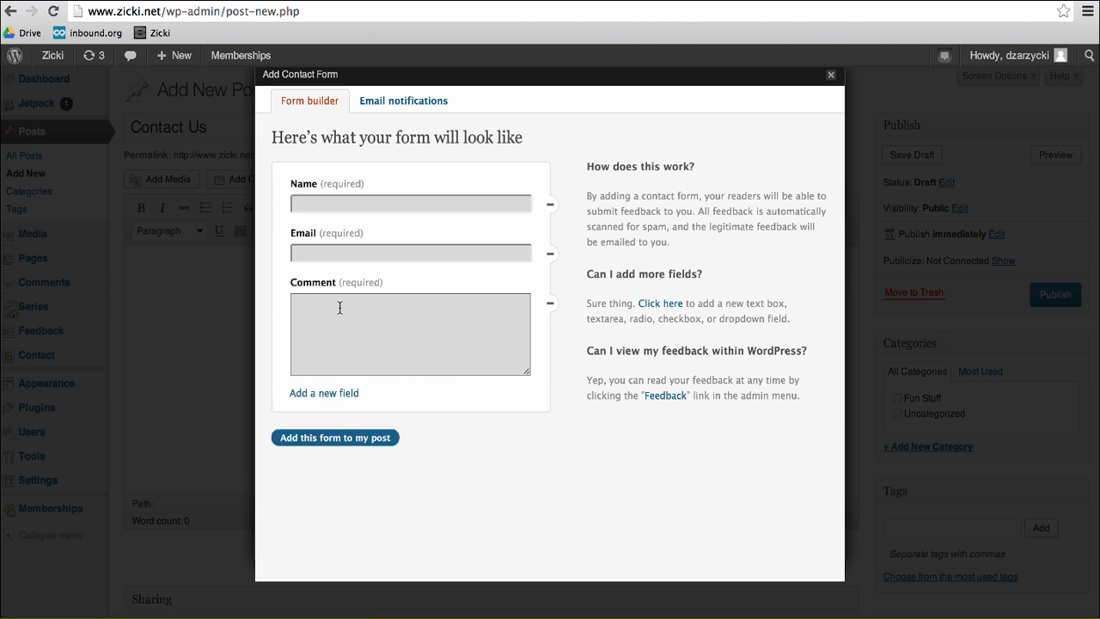
Step: Add a new field to the contact form and look through the available field types, keeping it as Text
left_click(340, 401)
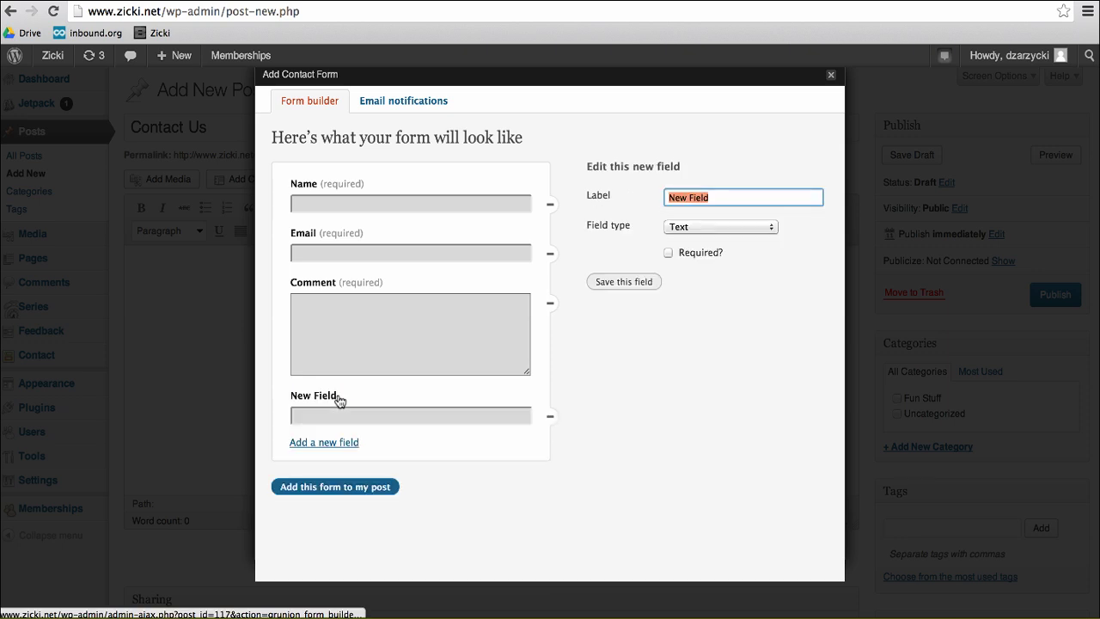
left_click(693, 229)
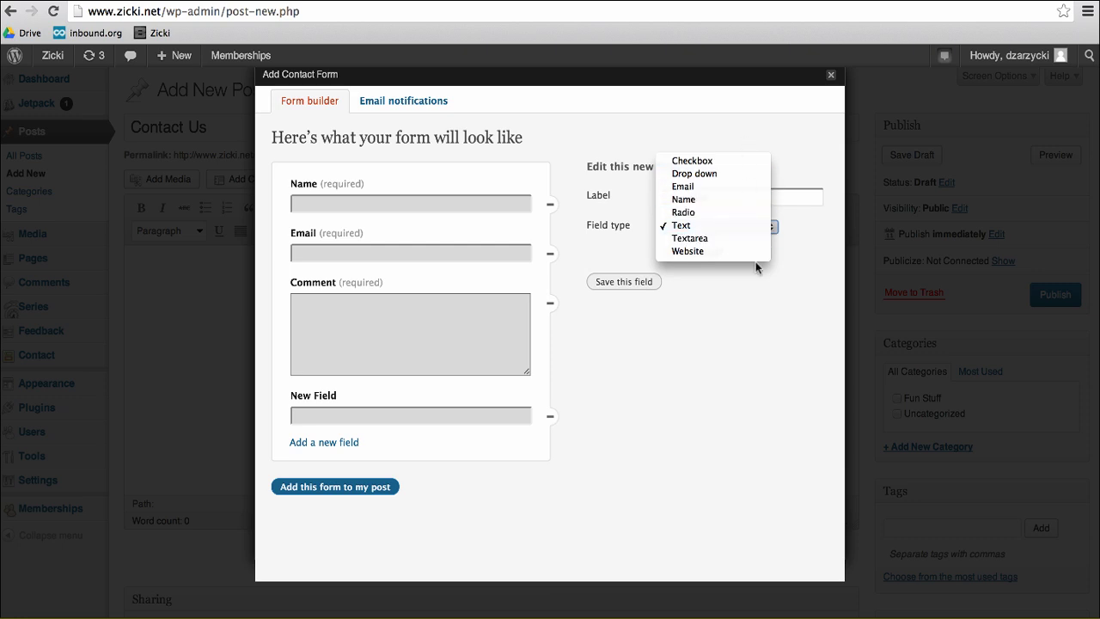
left_click(755, 327)
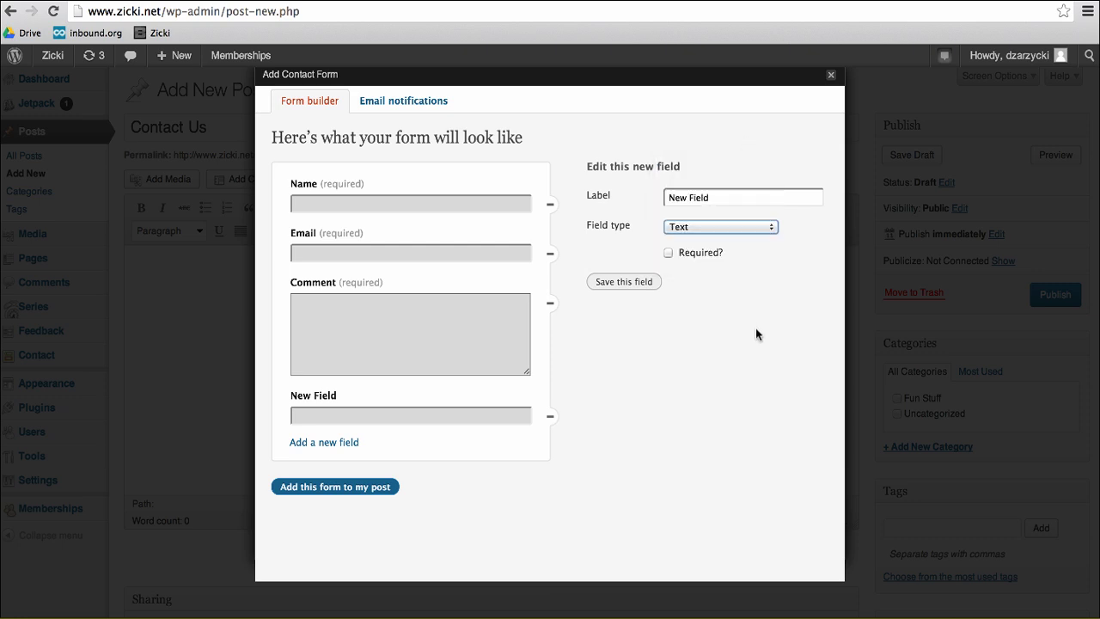
Step: Set the subject line of the form's email notifications to "Email Contact Form" and begin editing the recipient email address
left_click(408, 102)
left_click(337, 198)
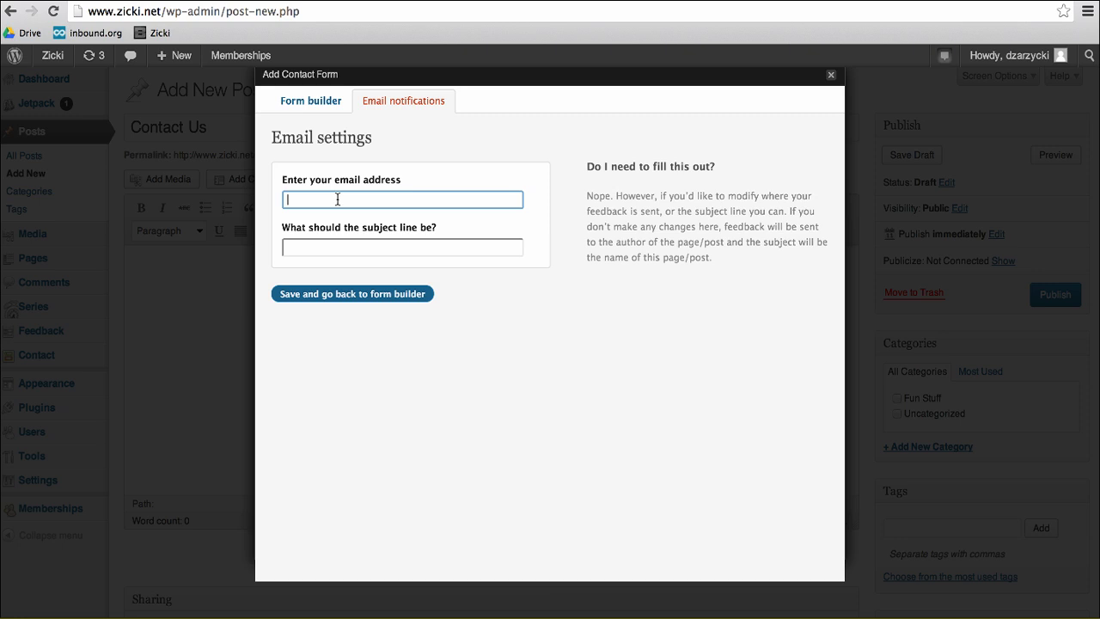
left_click(328, 246)
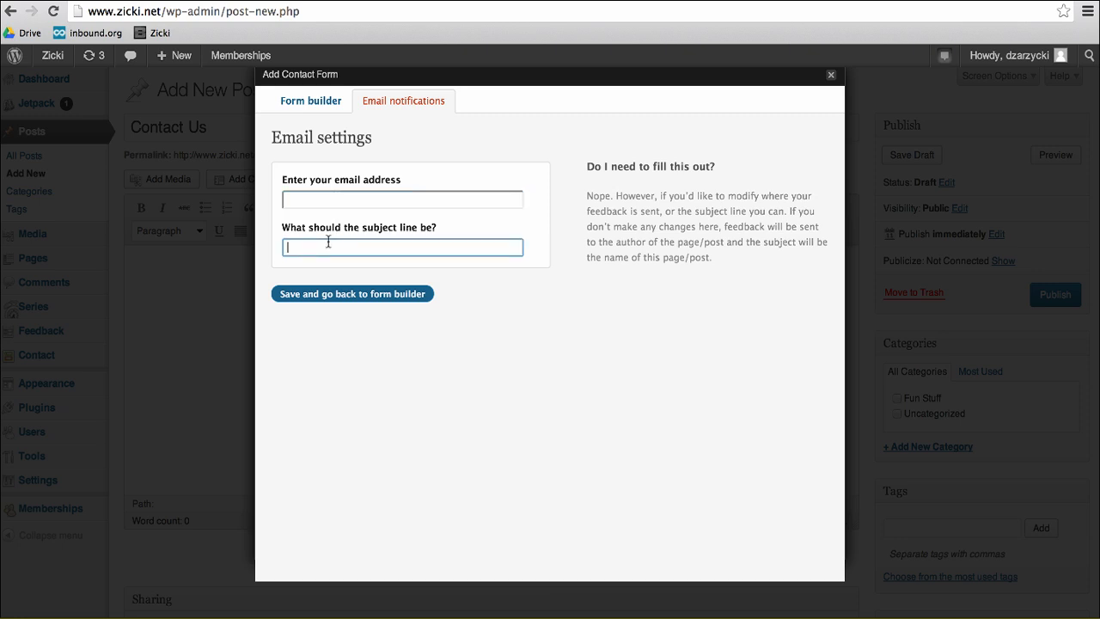
type("Email Contact Form")
left_click(361, 199)
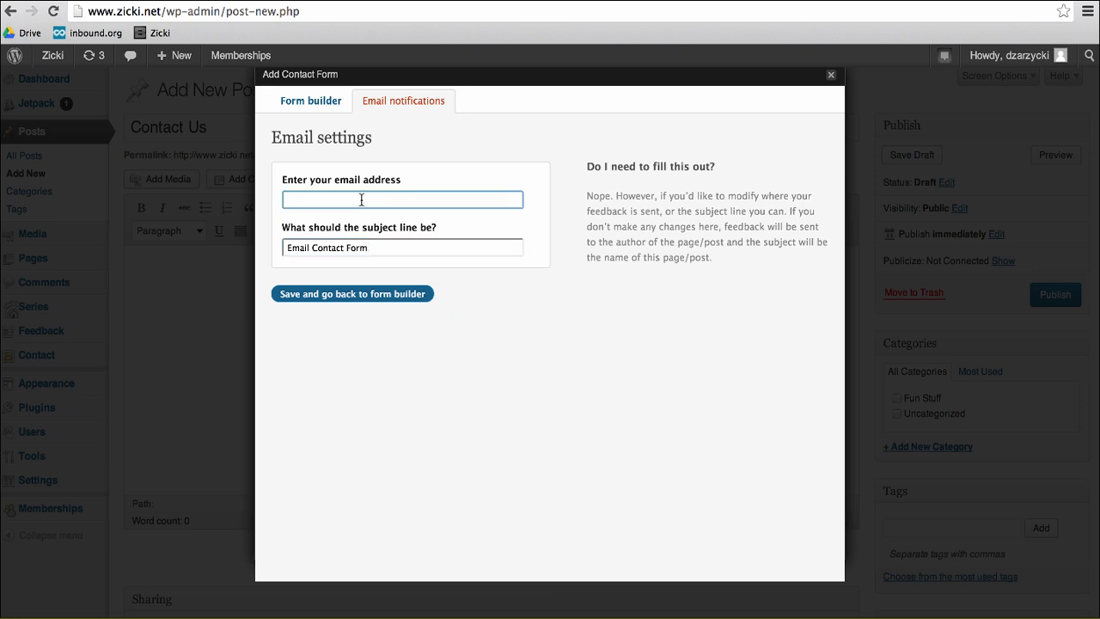